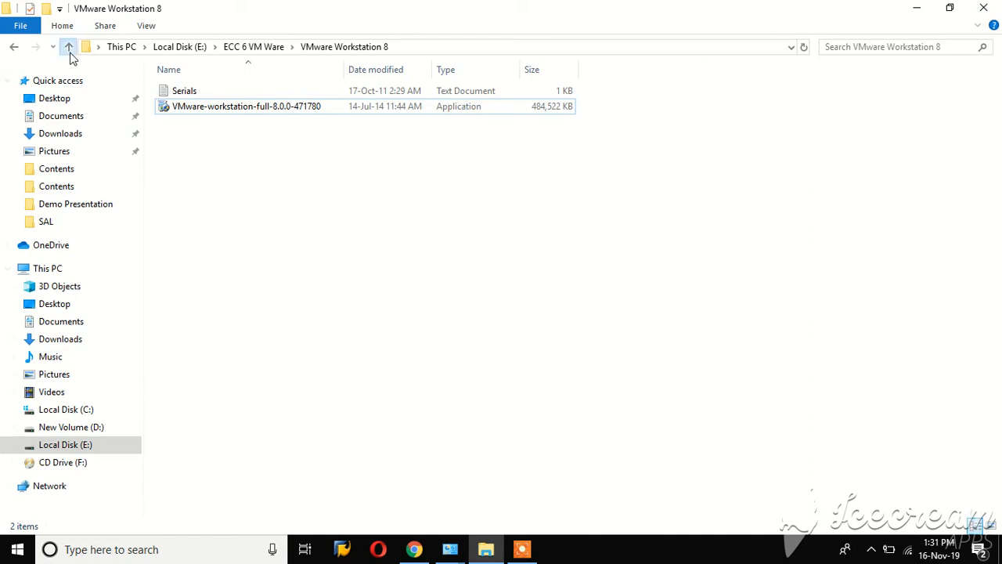
Step: Browse to E:\ECC 6 VM Ware\VMware Workstation 8 and launch the VMware-workstation-full-8.0.0-471780 installer
left_click(68, 48)
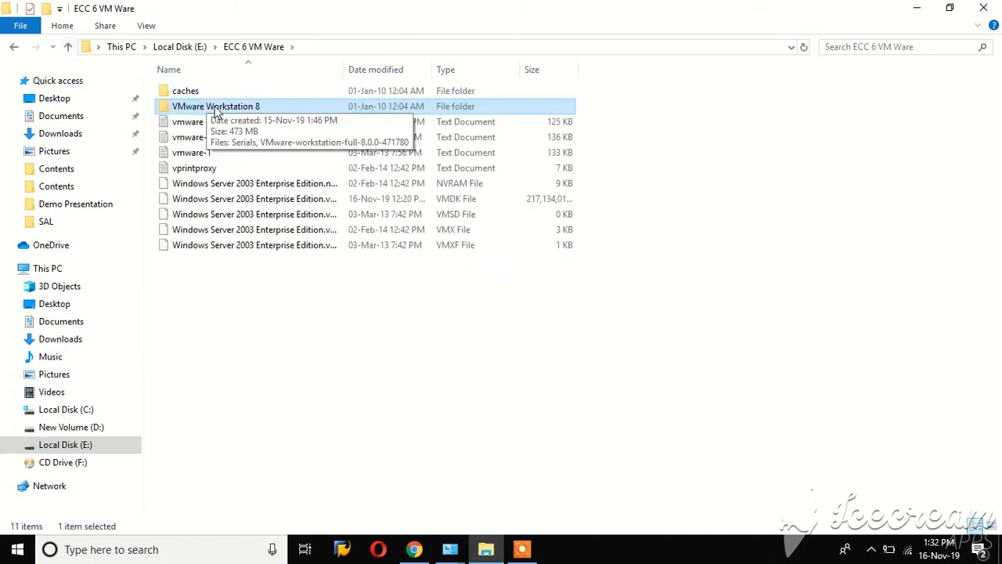
left_click(68, 47)
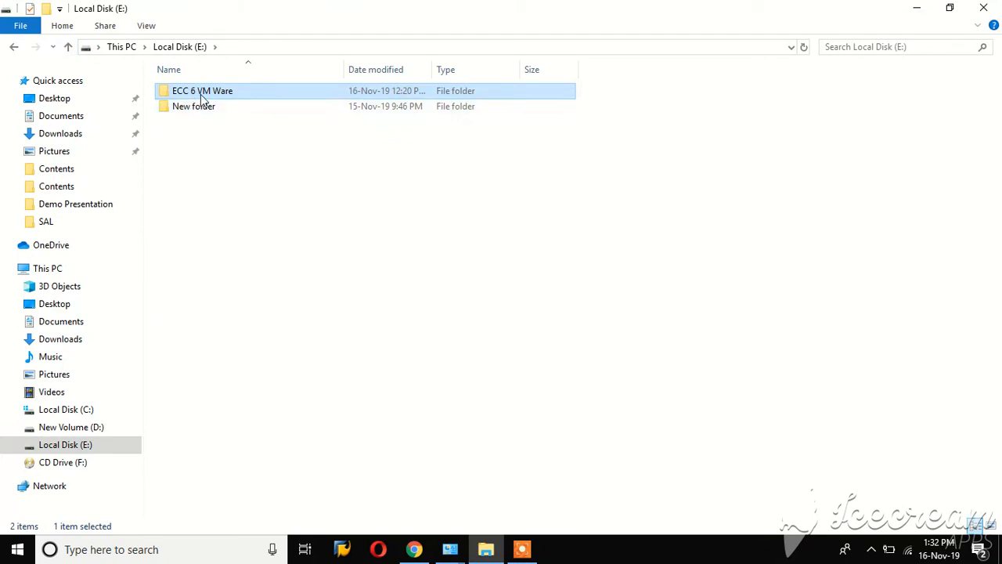
double_click(210, 97)
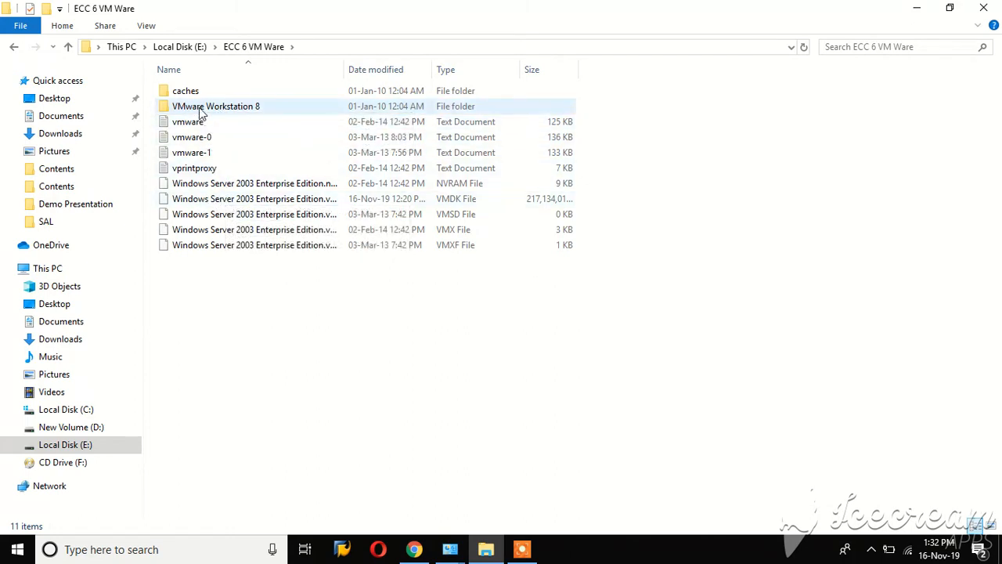
double_click(200, 110)
double_click(211, 107)
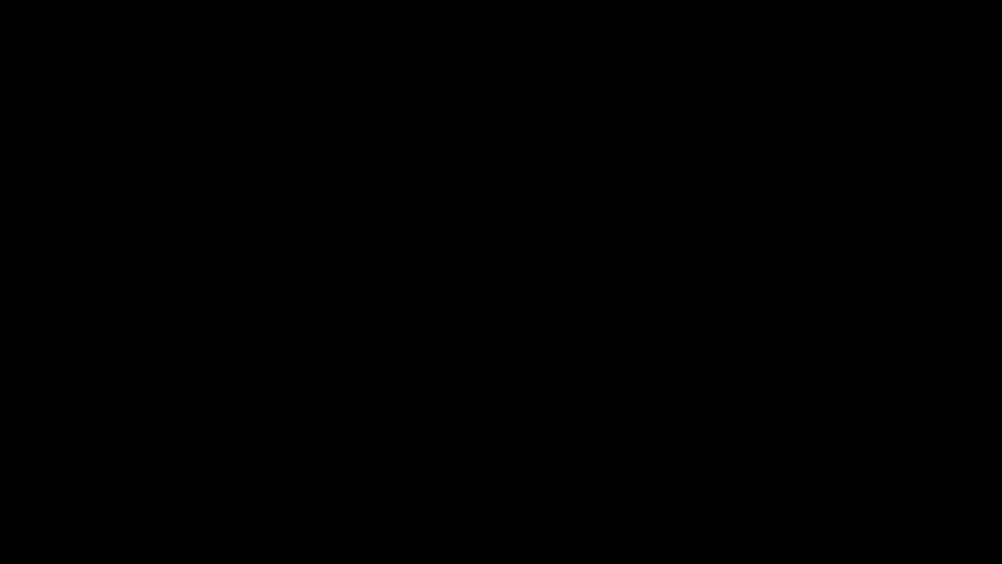
Step: Allow the VMware installer to run at the User Account Control prompt
left_click(436, 385)
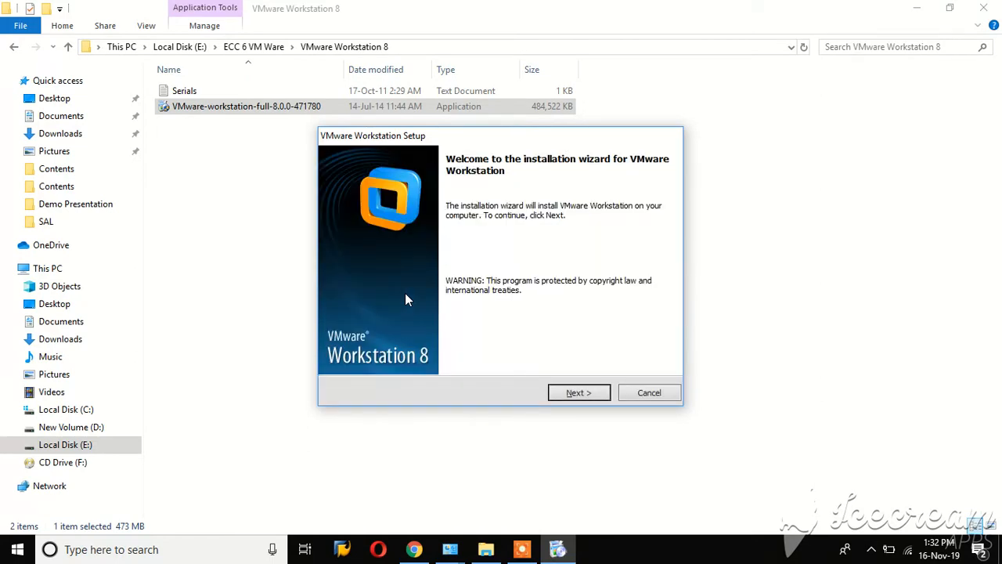
Step: Run a Typical install to the default folder, with update checks and usage statistics off and both shortcuts kept
left_click(592, 398)
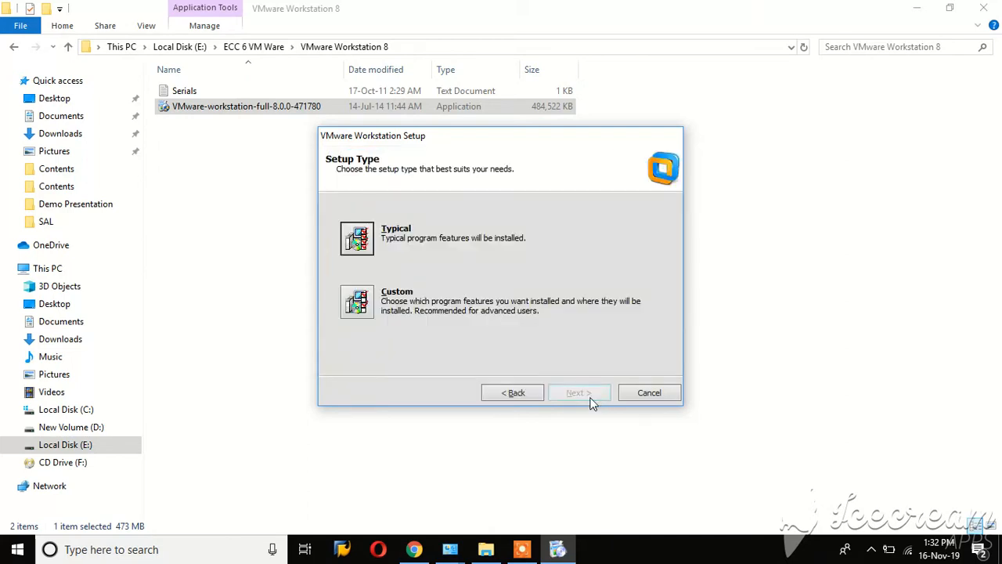
left_click(359, 243)
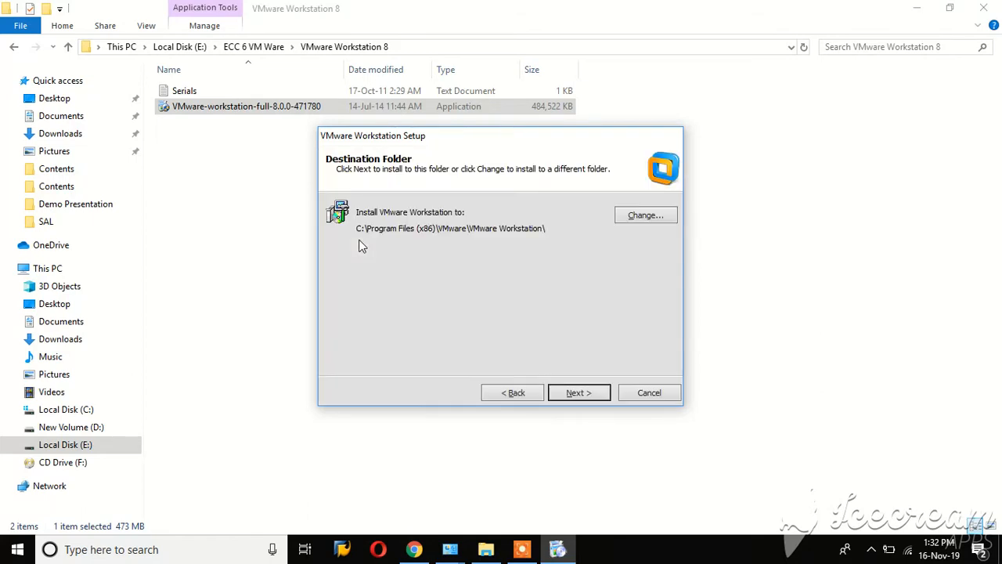
left_click(570, 394)
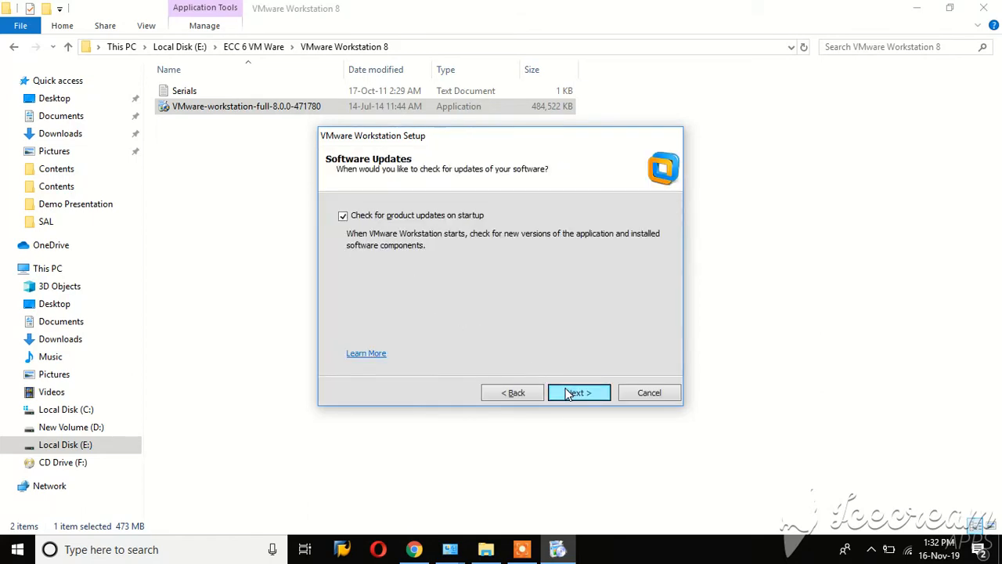
left_click(345, 216)
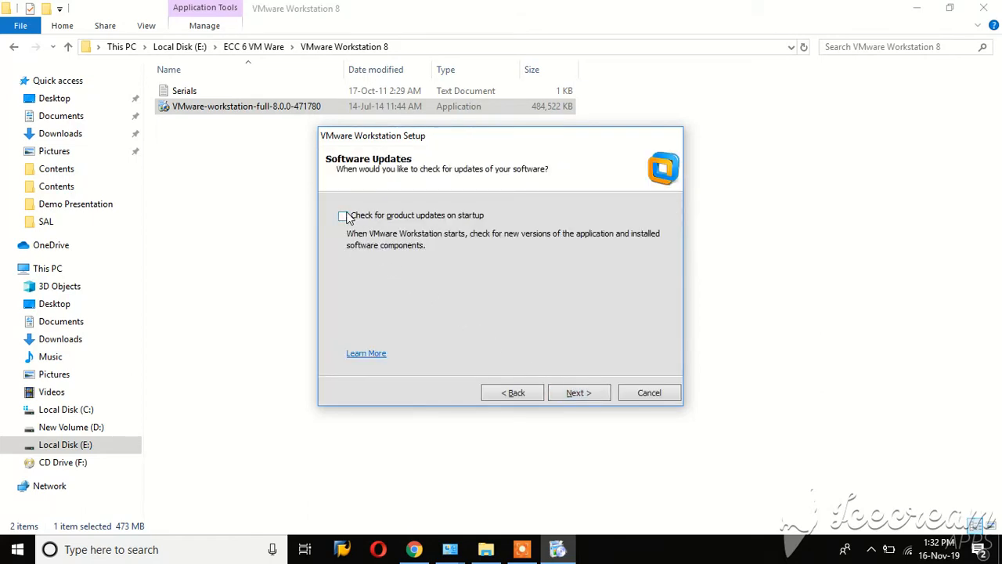
left_click(599, 397)
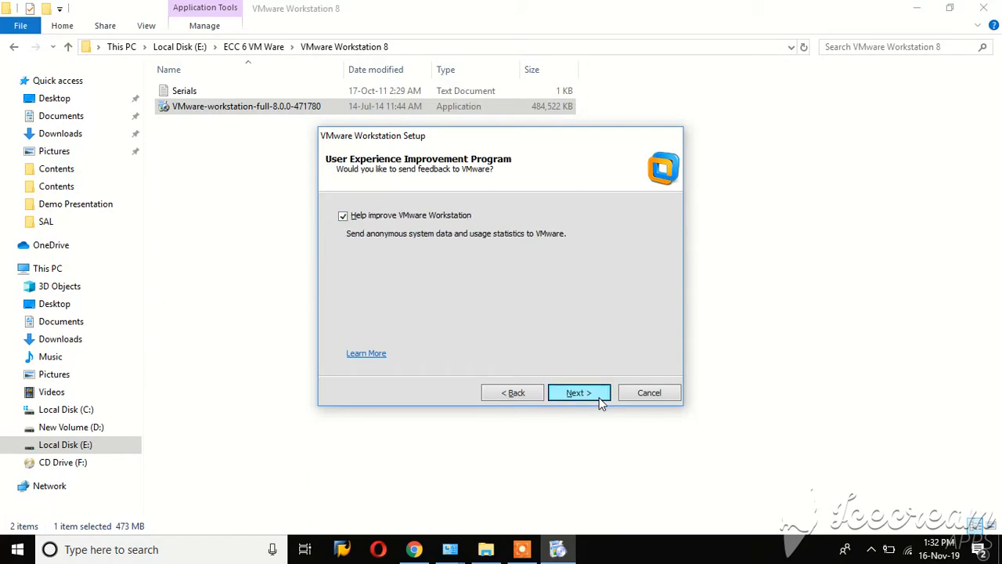
left_click(343, 217)
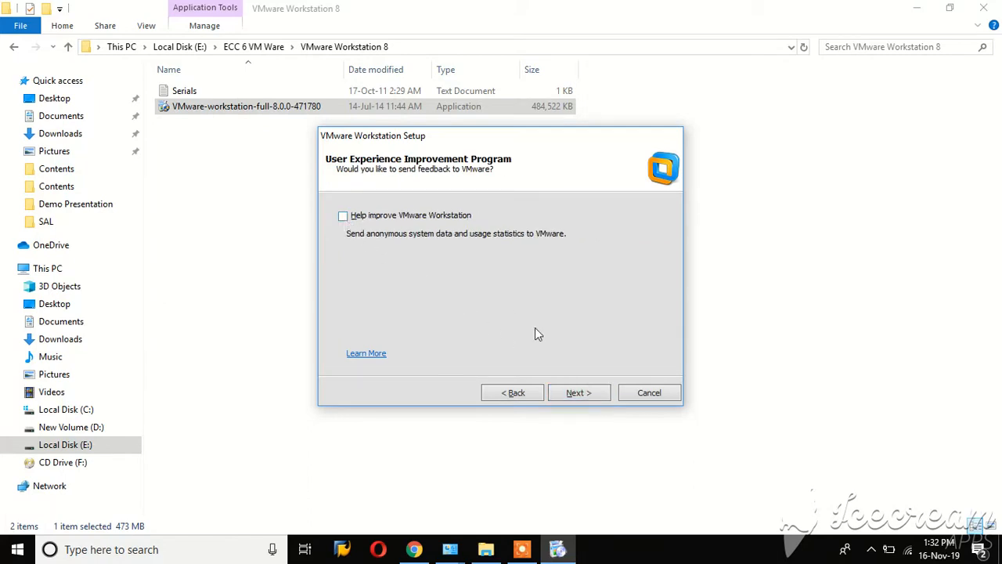
left_click(602, 398)
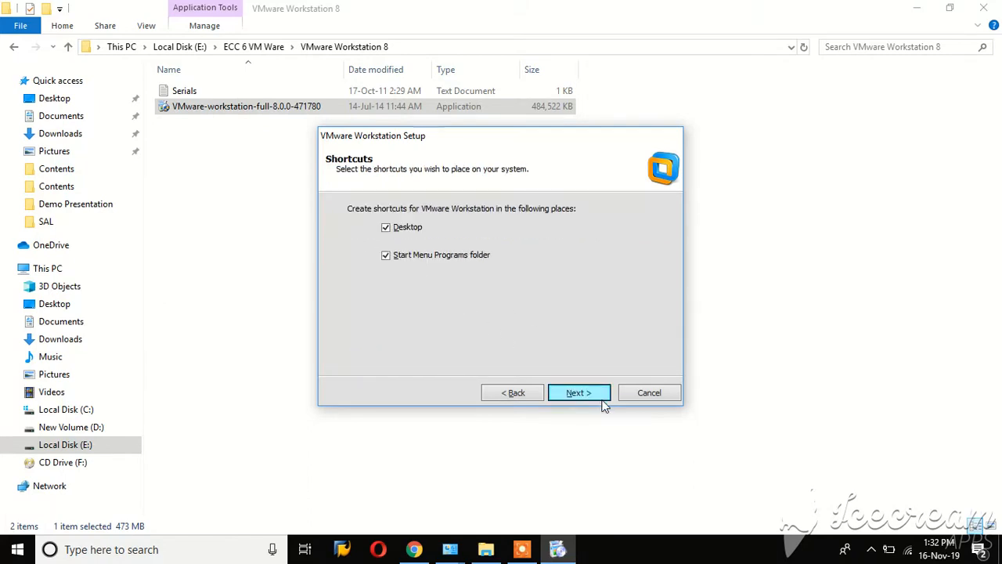
left_click(602, 398)
left_click(604, 400)
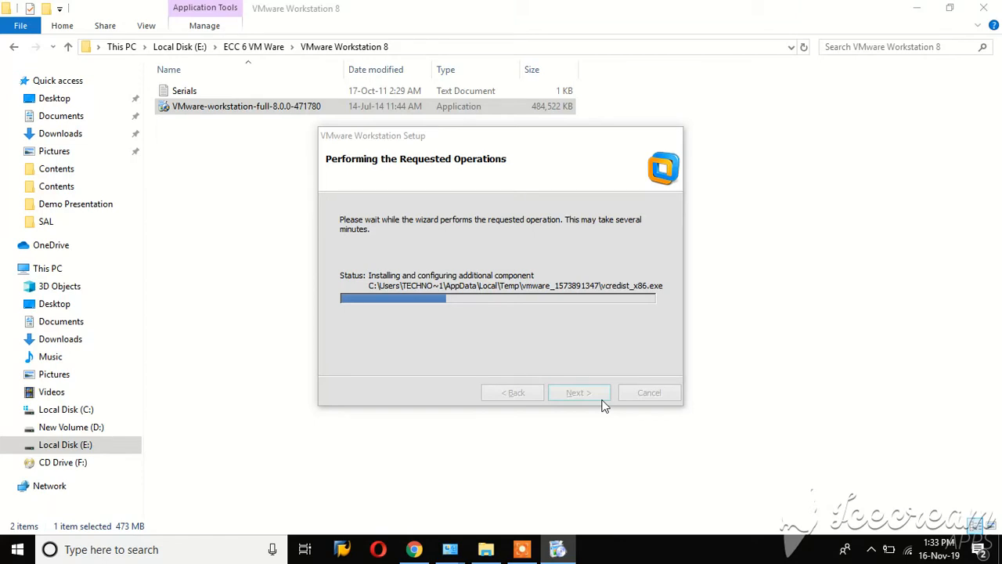
Step: Wait until setup reaches 'Installing packages on the system' with the progress bar nearly full
left_click(520, 552)
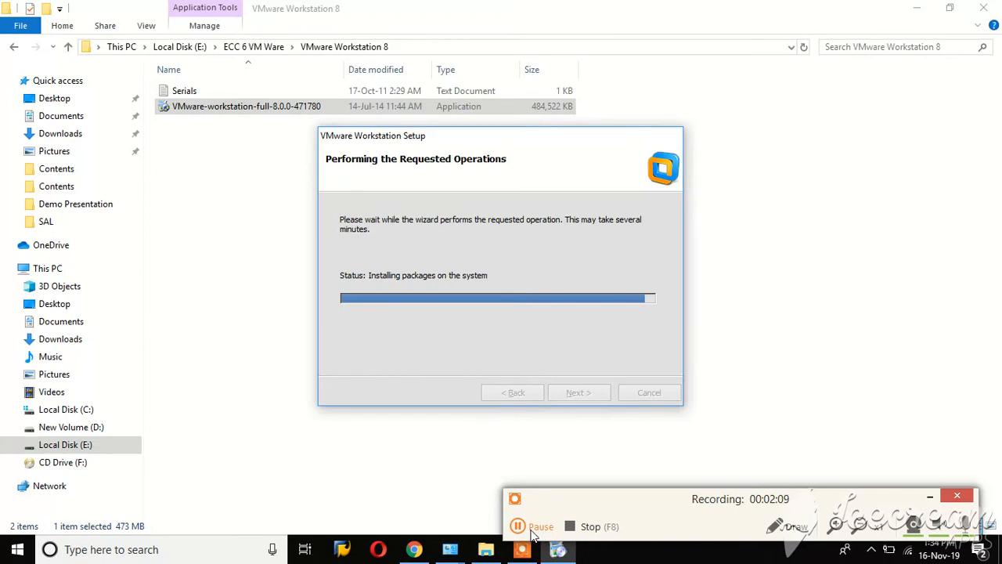
left_click(533, 533)
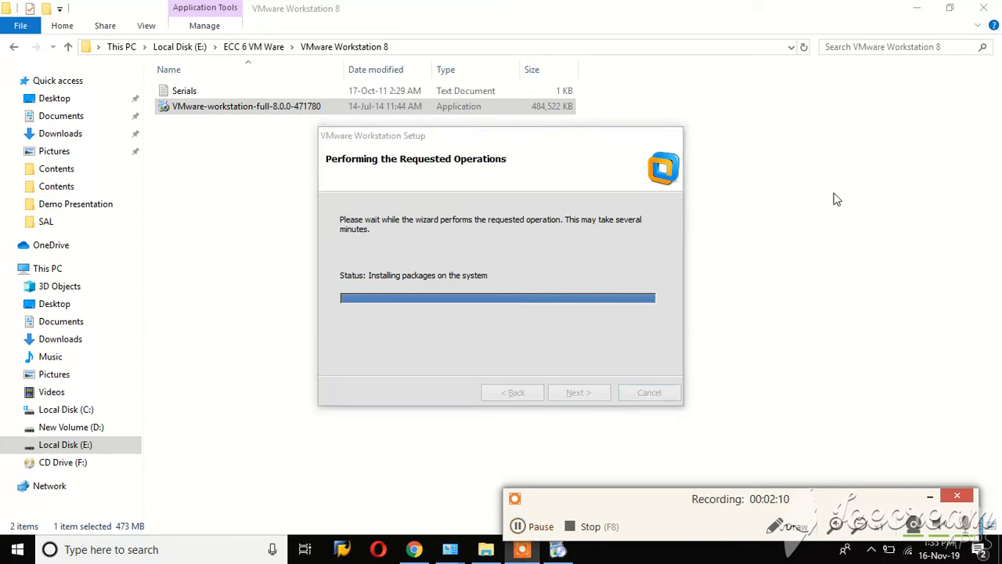
Step: Minimize File Explorer and refresh the desktop
left_click(913, 8)
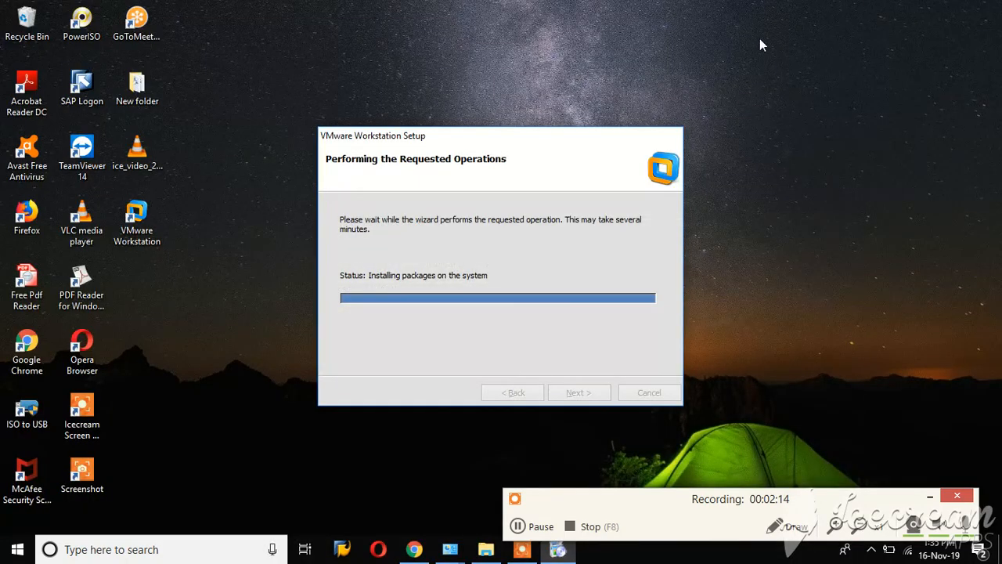
right_click(785, 45)
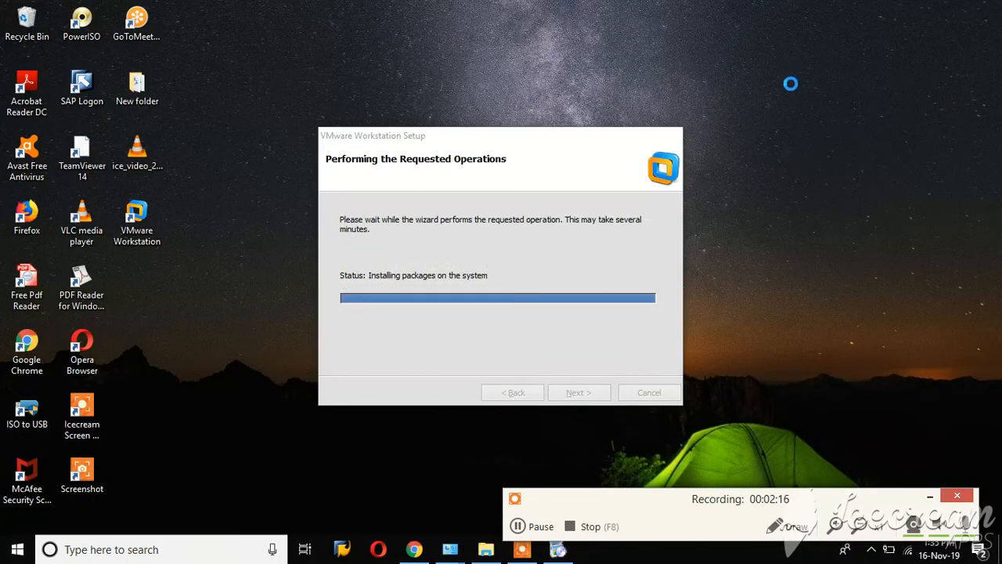
left_click(759, 77)
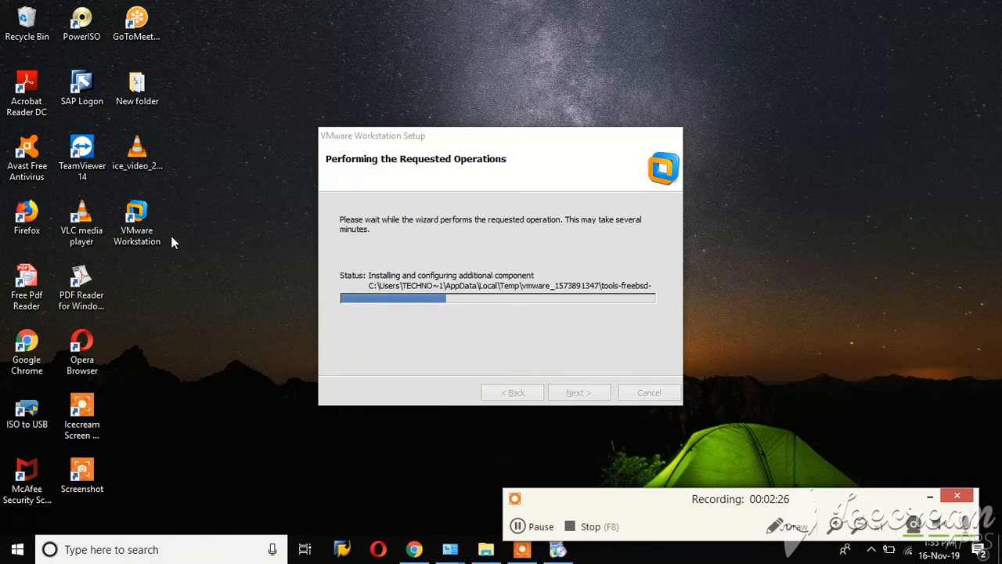
Step: Wait for VMware setup to reach the Setup Wizard Complete page
left_click(516, 526)
left_click(517, 526)
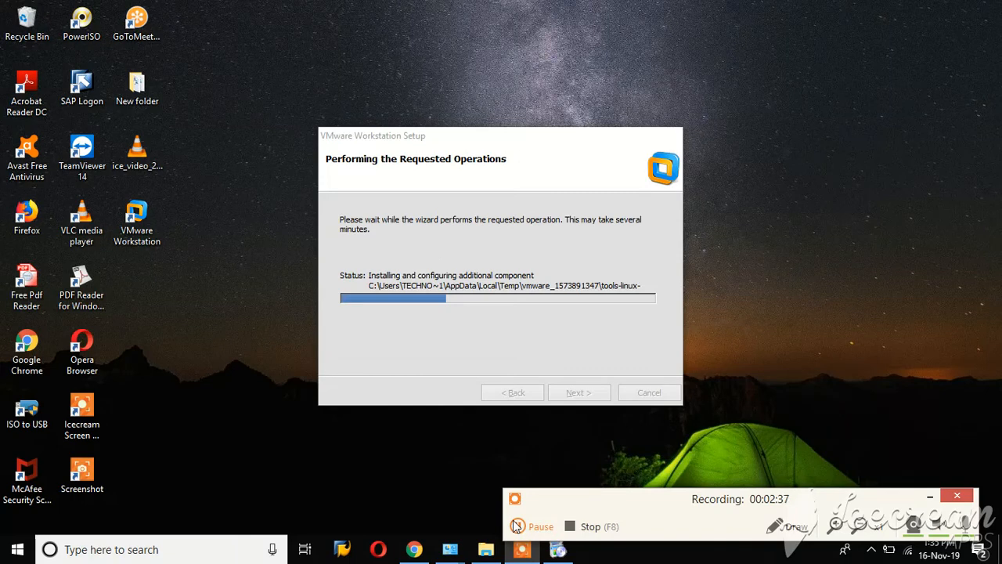
left_click(516, 526)
left_click(517, 528)
left_click(516, 526)
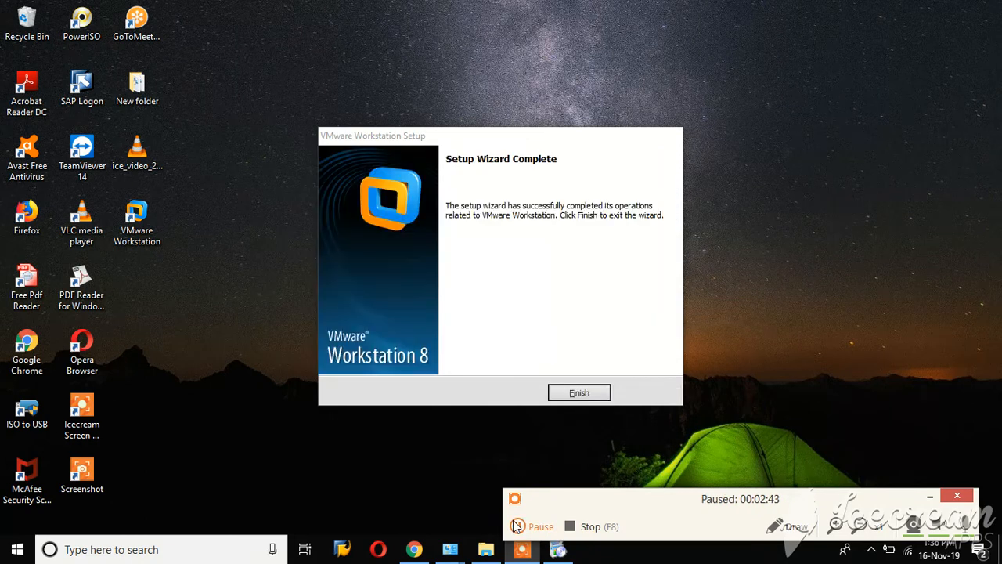
left_click(517, 526)
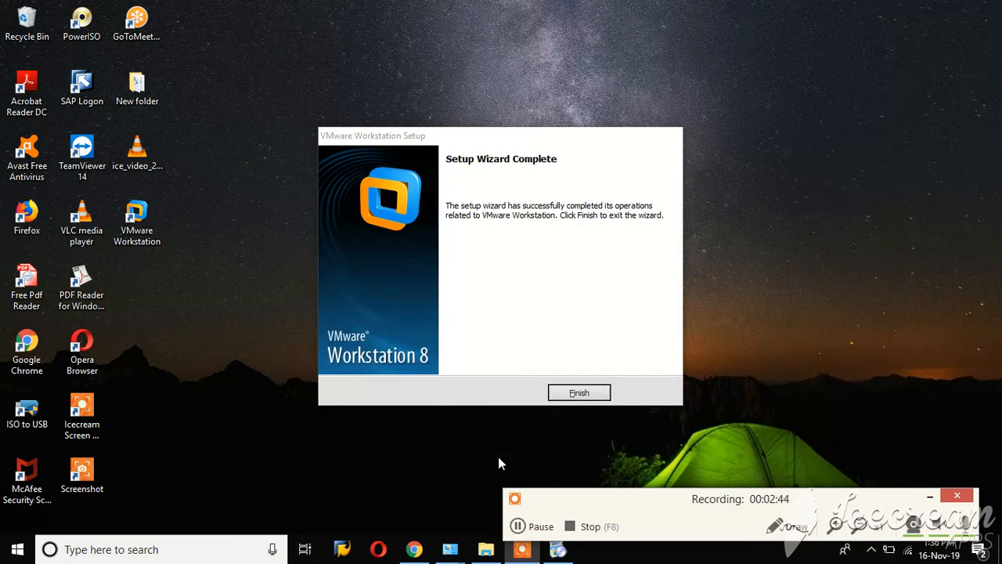
Step: Close setup, launch VMware Workstation, remove the old Windows Server 2003 VM, and enter full screen
left_click(579, 398)
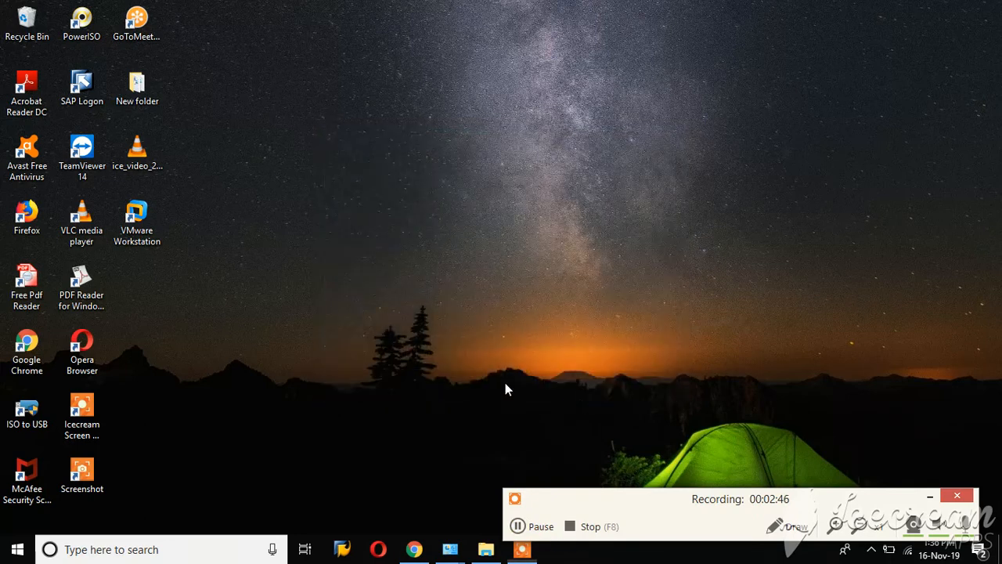
double_click(124, 235)
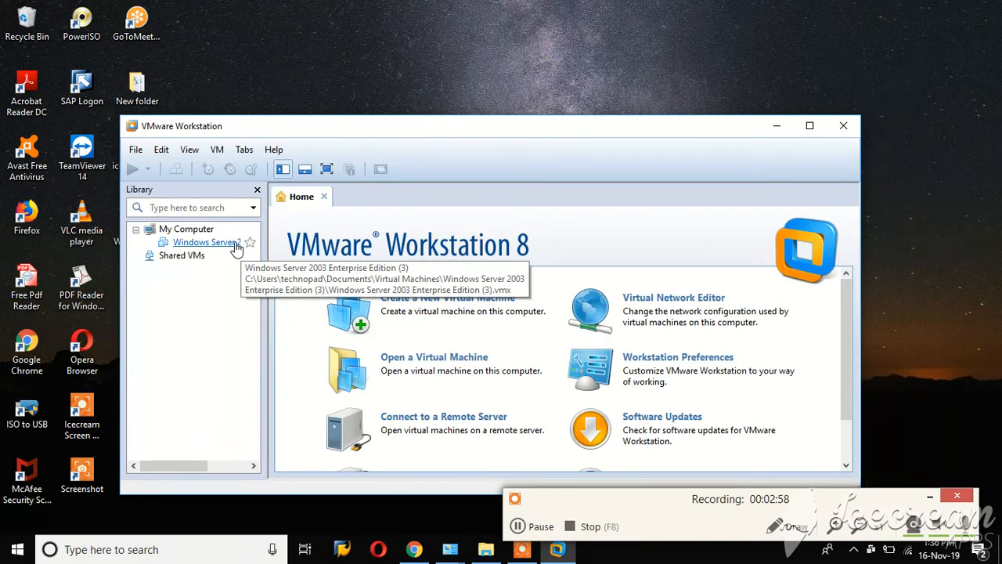
right_click(237, 247)
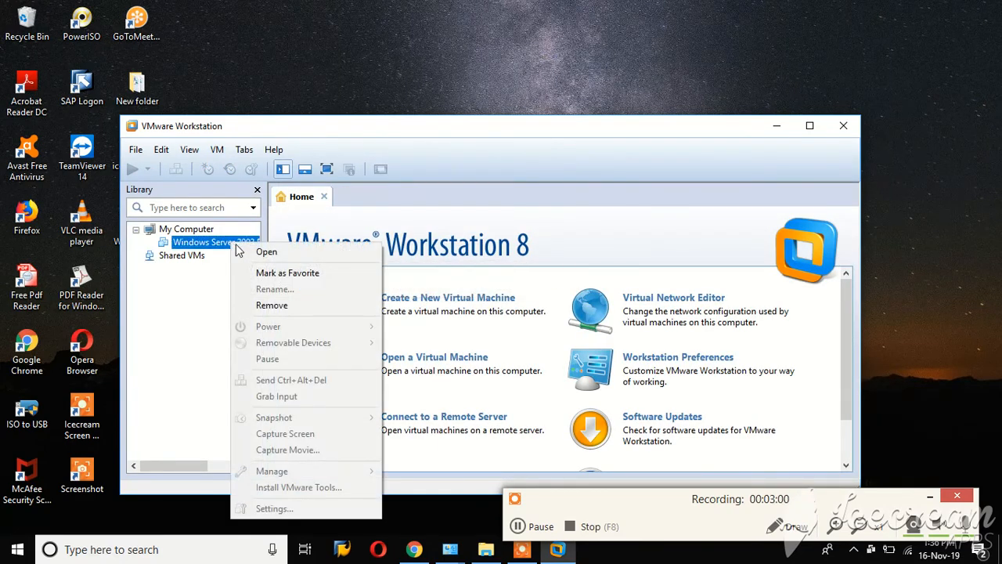
left_click(272, 313)
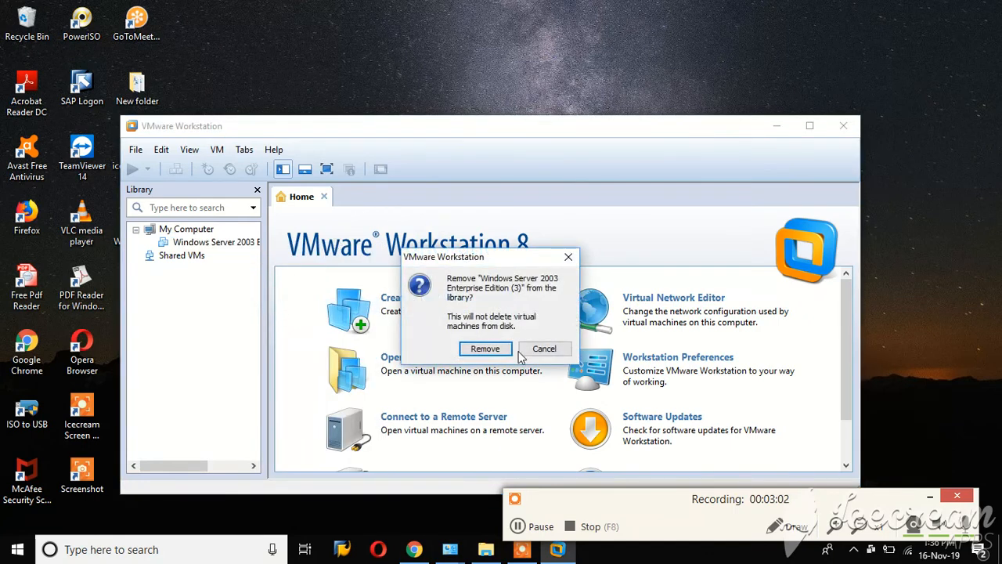
left_click(486, 349)
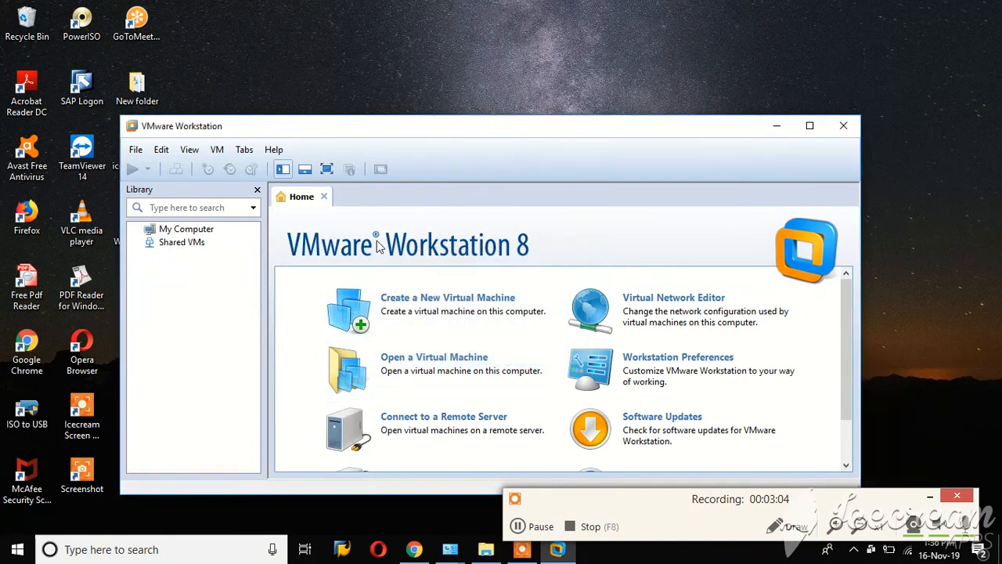
left_click(326, 174)
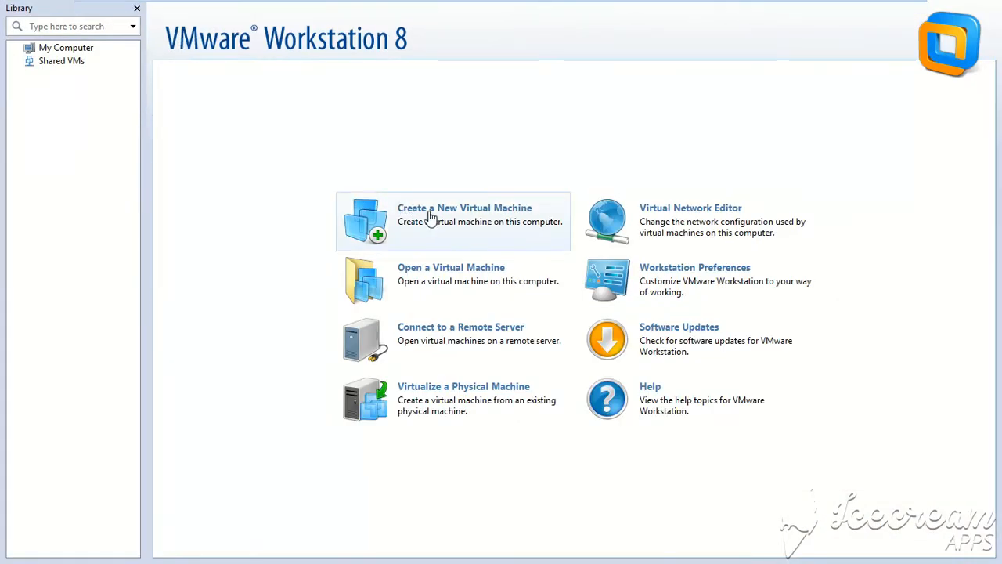
Step: Start a Custom new VM: Workstation 8.0 hardware, OS later, Windows Server 2003 Enterprise, one processor
left_click(435, 218)
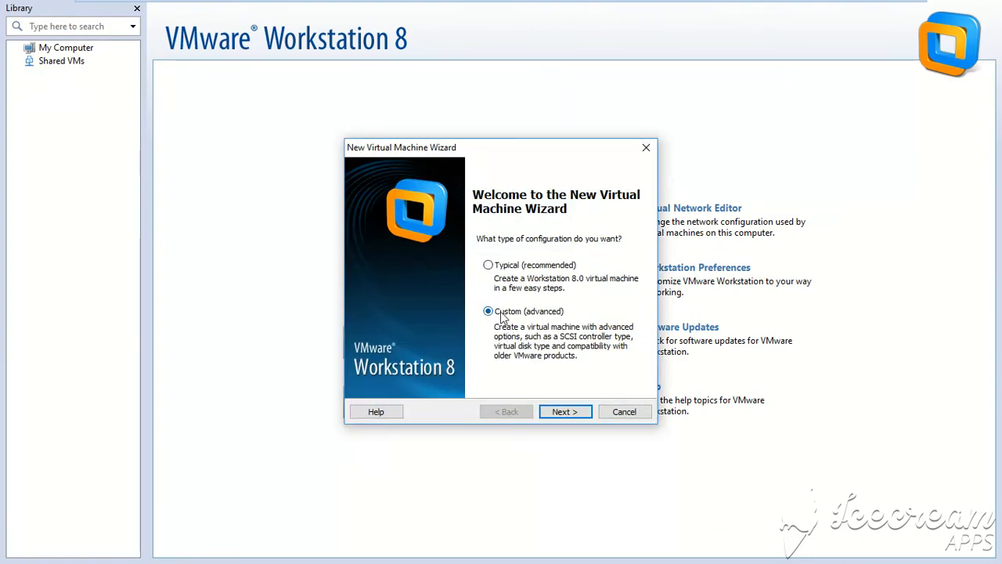
left_click(568, 417)
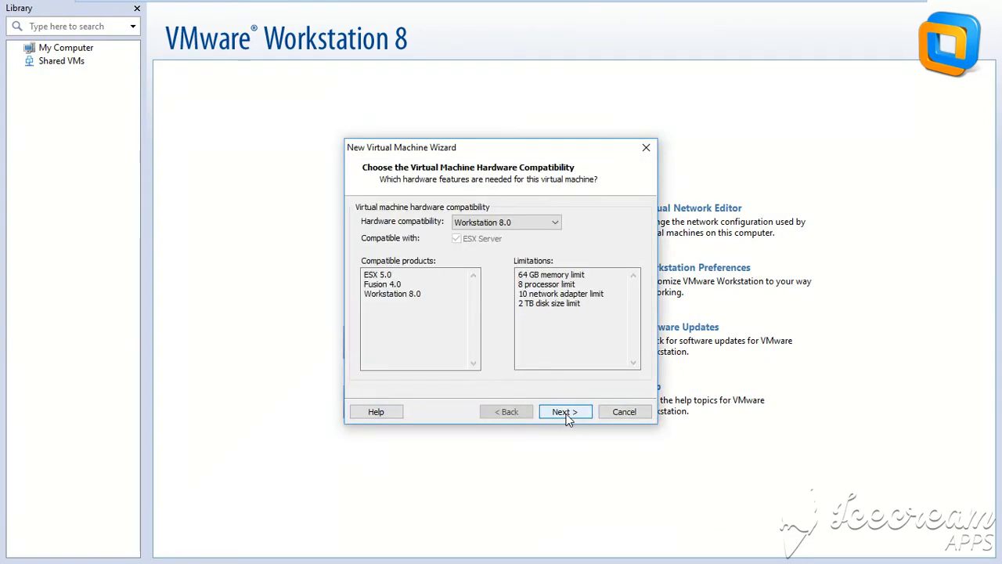
left_click(566, 413)
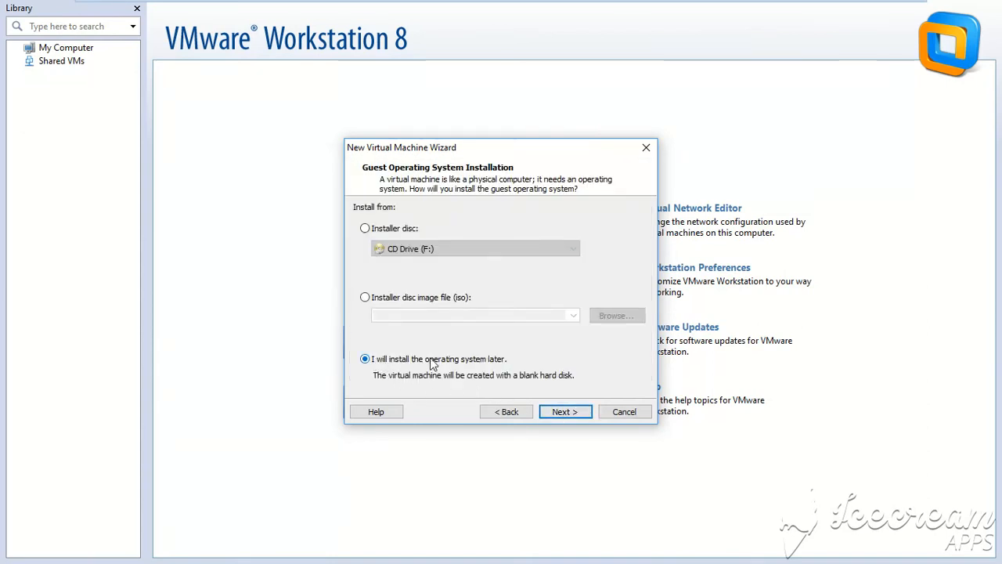
left_click(554, 415)
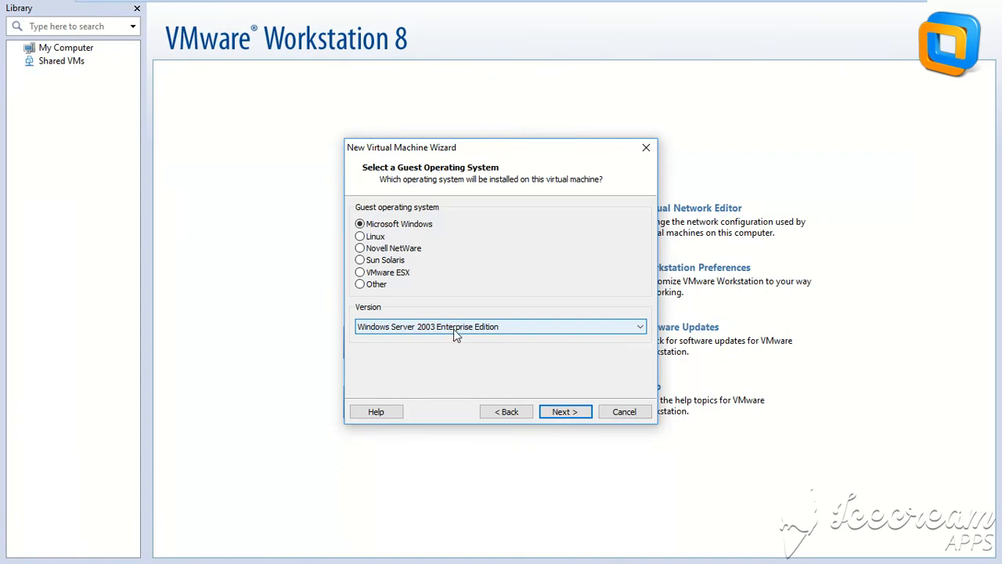
left_click(565, 412)
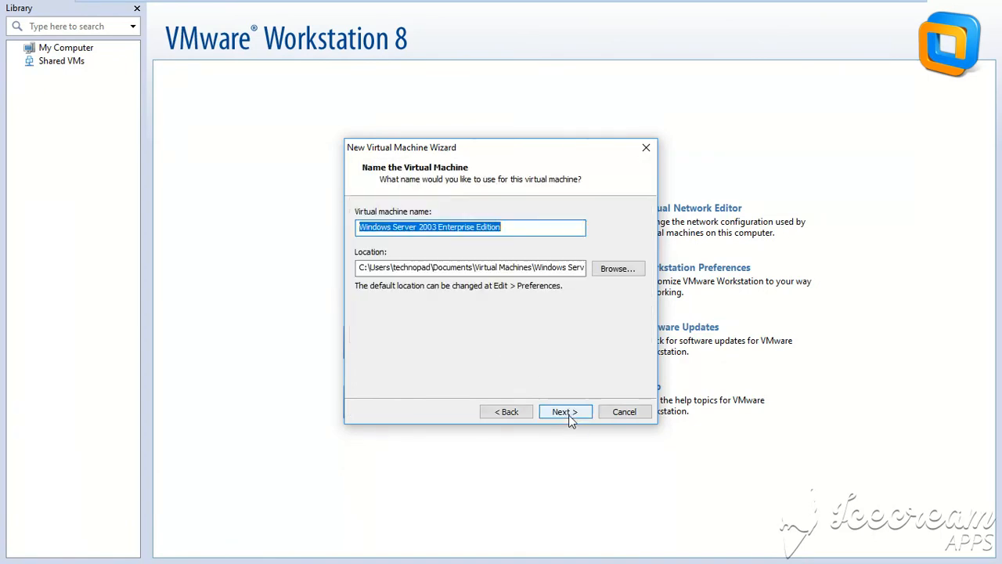
left_click(570, 422)
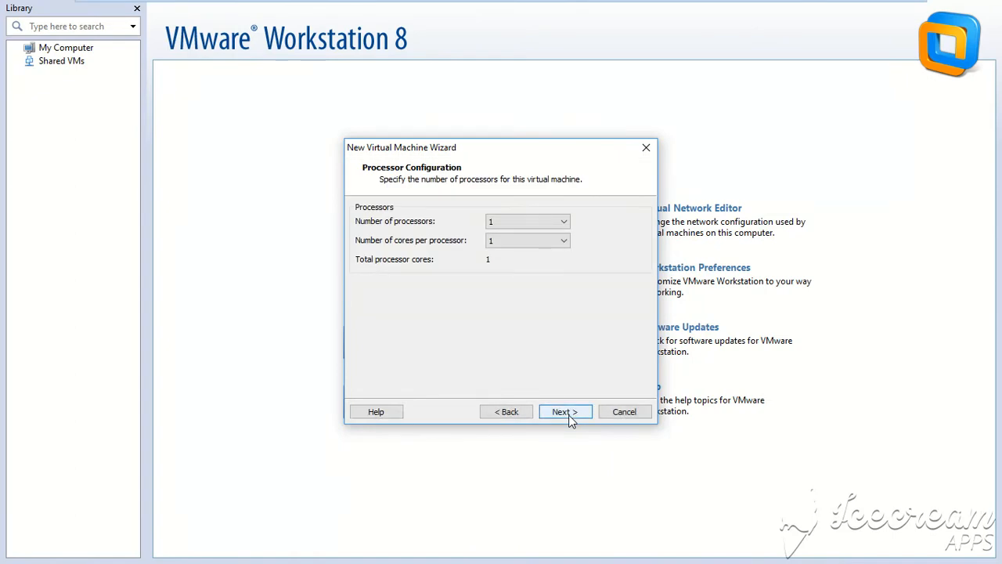
left_click(571, 421)
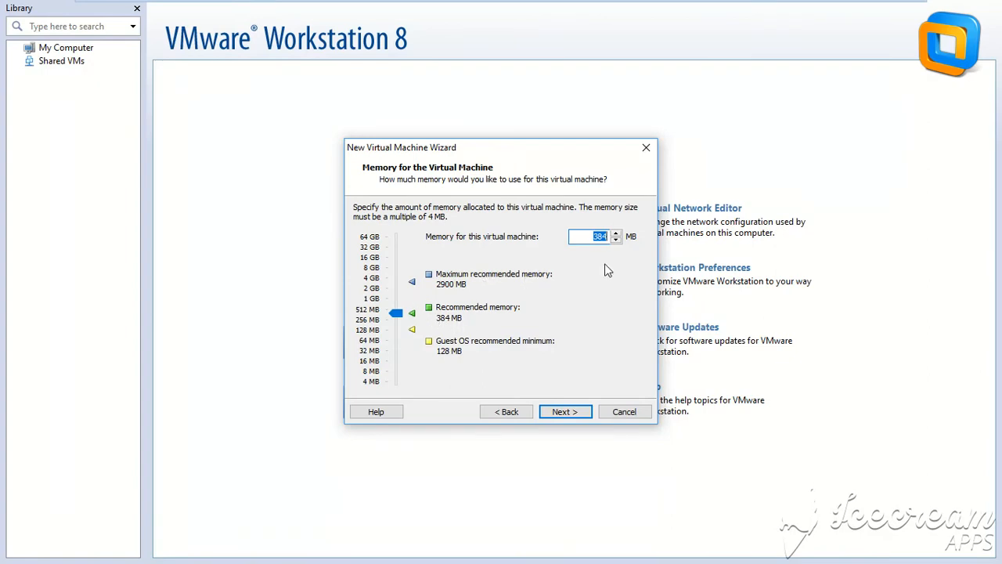
Step: Set the virtual machine's memory to 2000 MB
key("BackSpace")
type("2000")
left_click(567, 413)
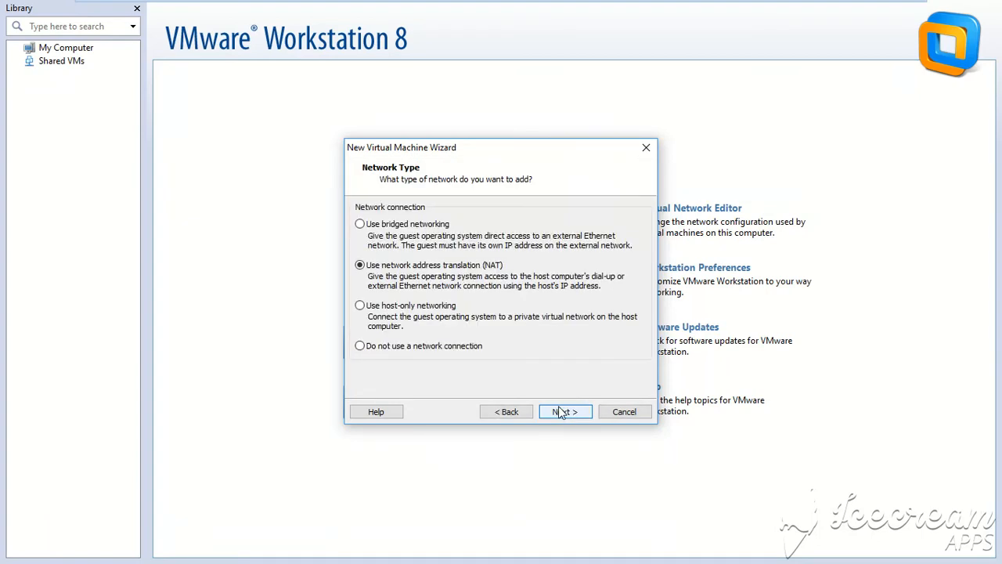
Step: Keep NAT networking and the default I/O controller, and choose to use an existing virtual disk
left_click(561, 413)
left_click(560, 412)
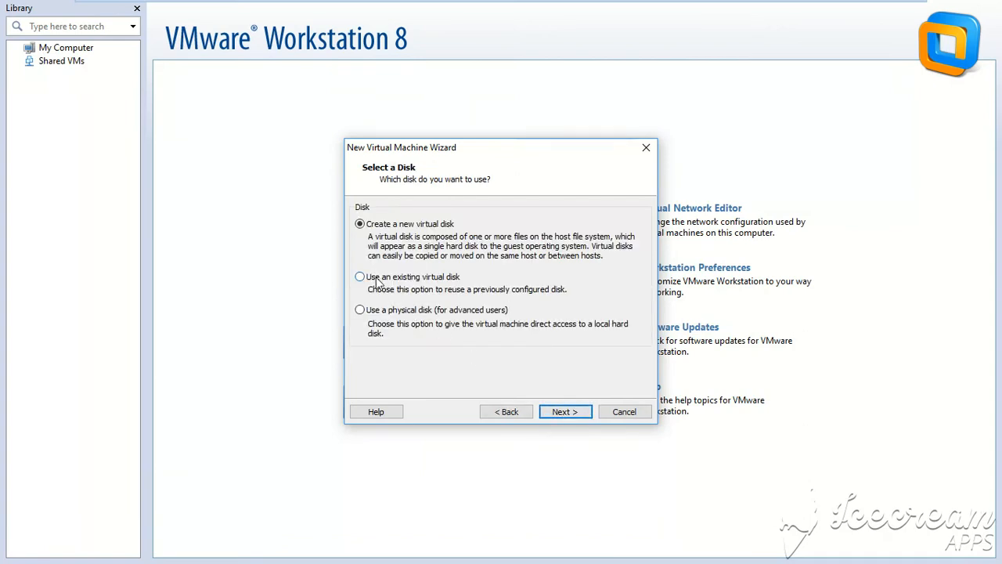
left_click(377, 280)
left_click(575, 412)
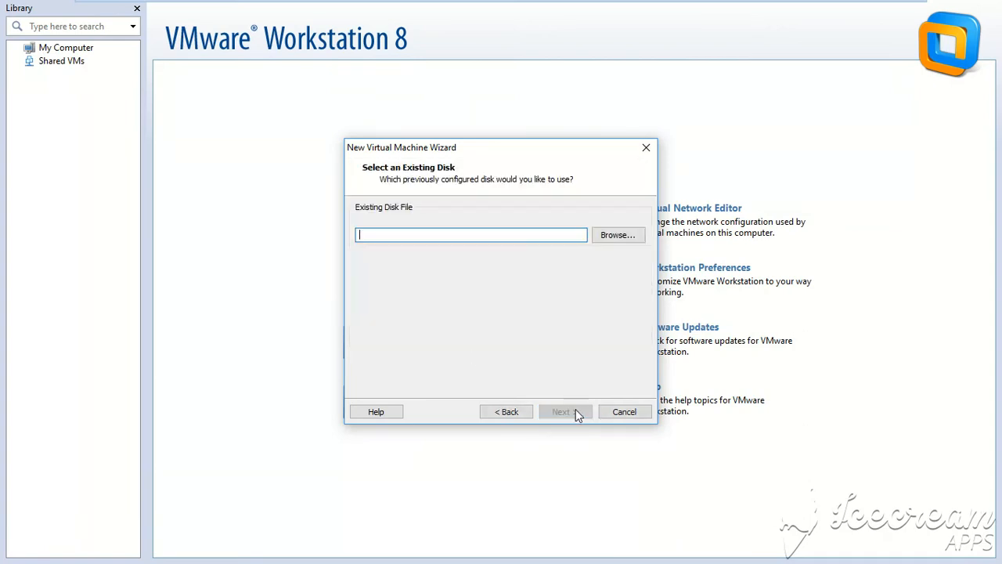
Step: Select the Windows Server 2003 Enterprise Edition disk file, keep its existing format, and finish
left_click(619, 235)
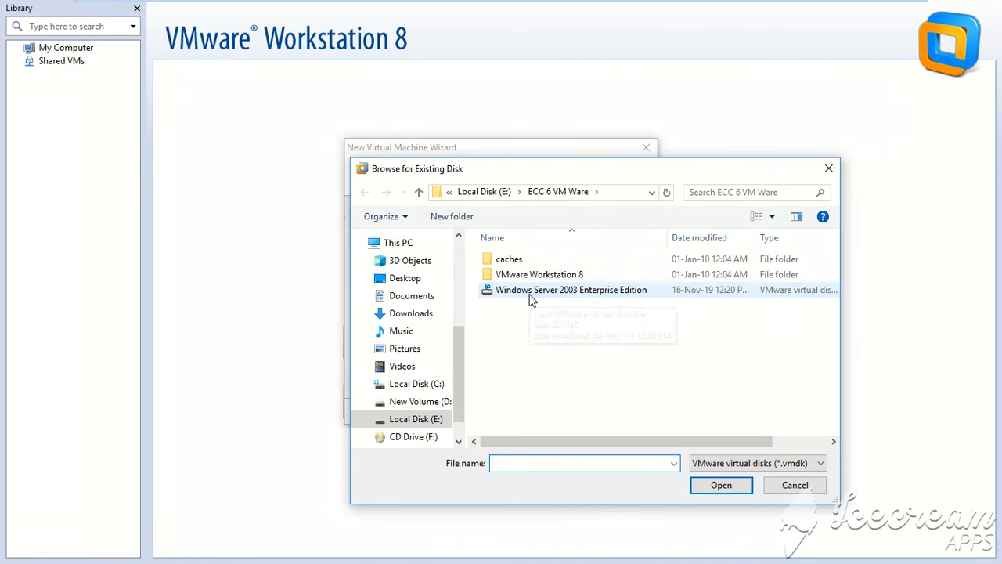
double_click(531, 296)
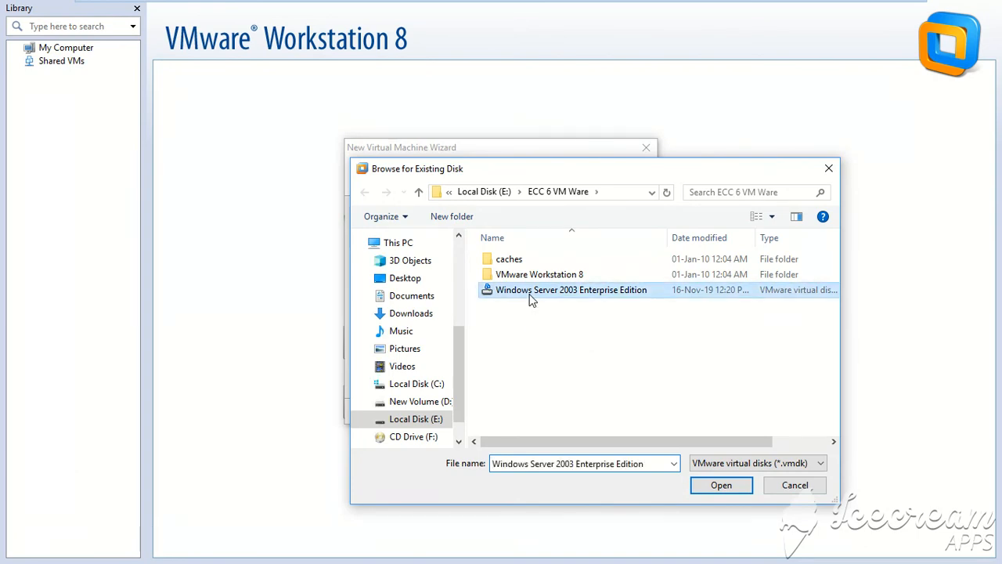
left_click(568, 408)
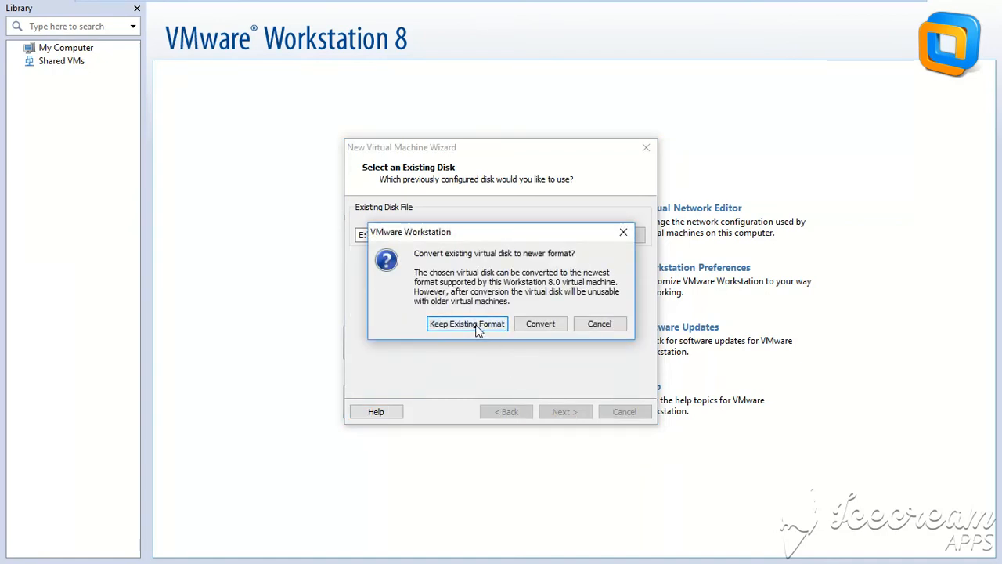
left_click(478, 329)
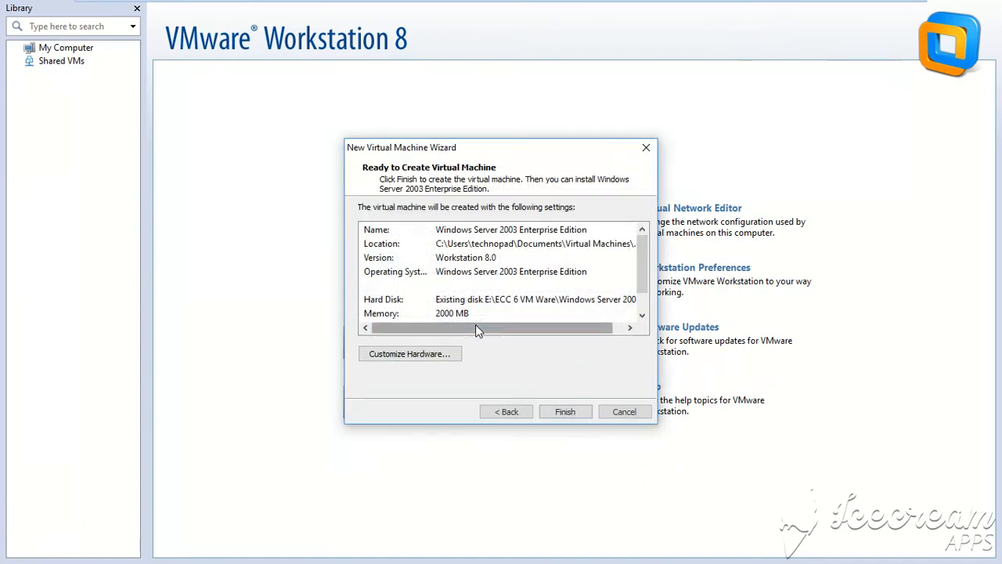
left_click(560, 416)
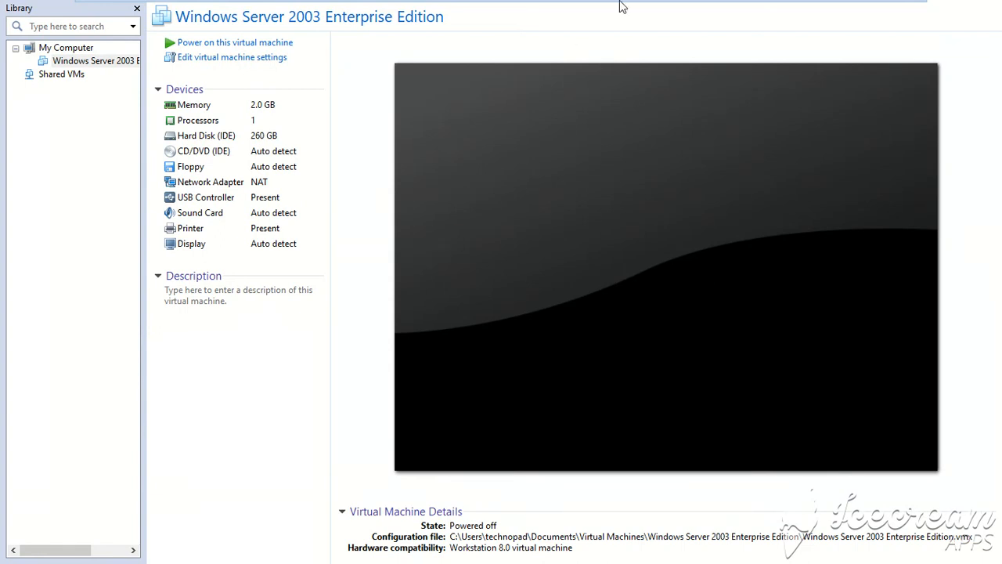
mouse_move(721, 5)
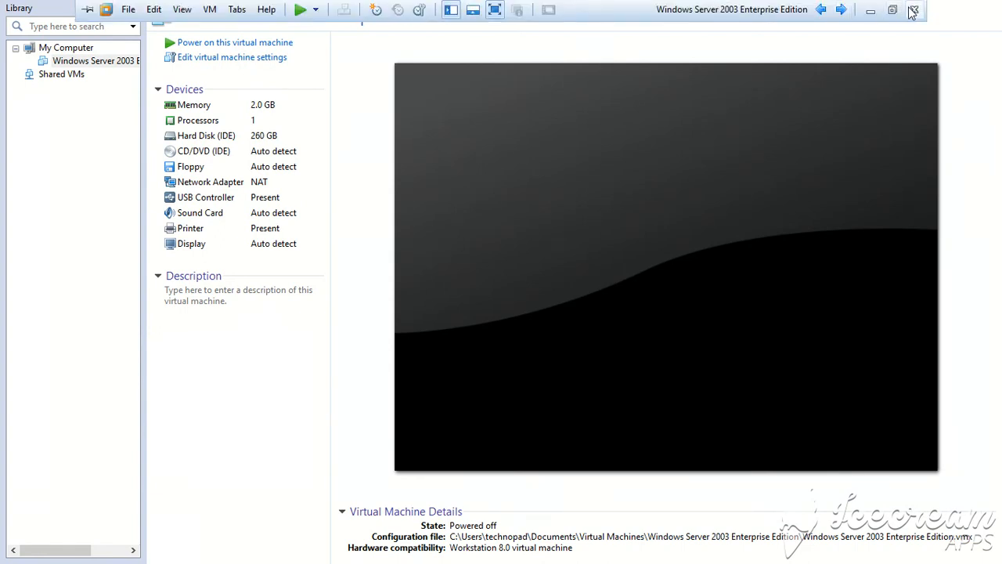